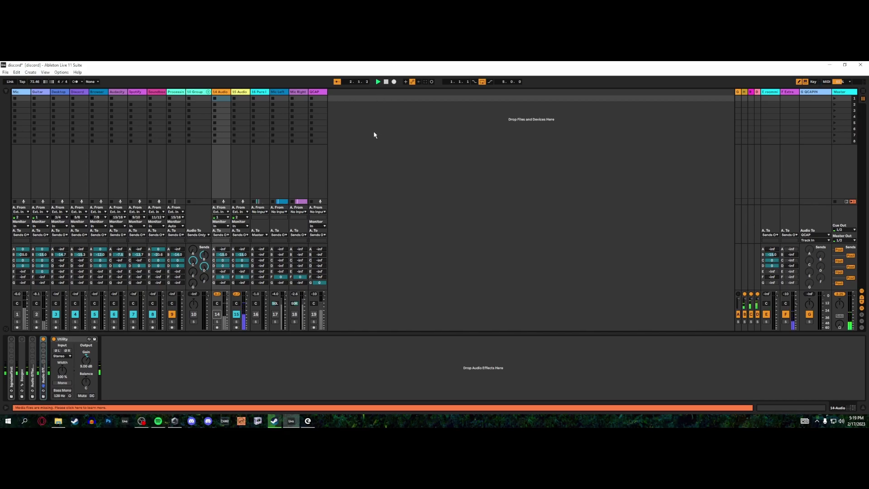
- Inspect the Mic Left and Mic Right tracks and their audio clips in the Arrangement view, and return to the Session view
{"action": "key", "text": "0"}
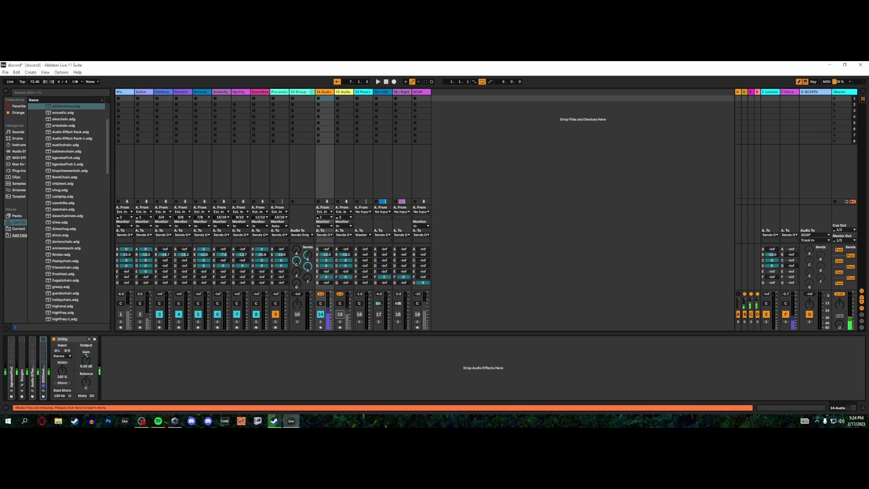
{"action": "left_click", "coordinate": [381, 92]}
{"action": "left_click", "coordinate": [402, 92]}
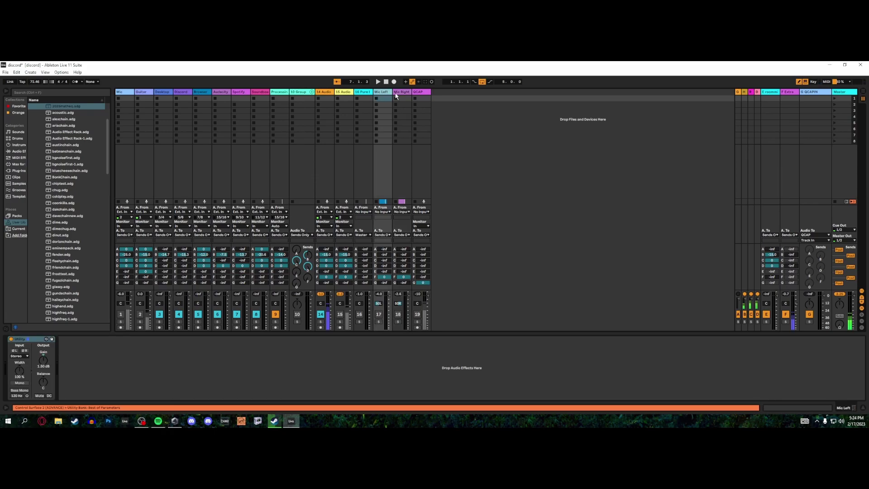
{"action": "key", "text": "Tab"}
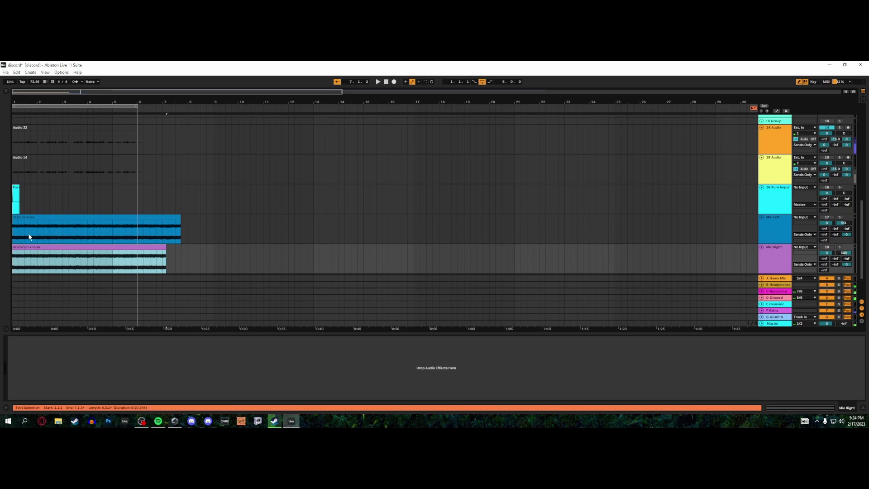
{"action": "key", "text": "Tab"}
- Activate the Mic Left and Mic Right tracks, raise their B send levels from minus infinity, and stop playback after a brief listen
{"action": "left_click", "coordinate": [379, 315]}
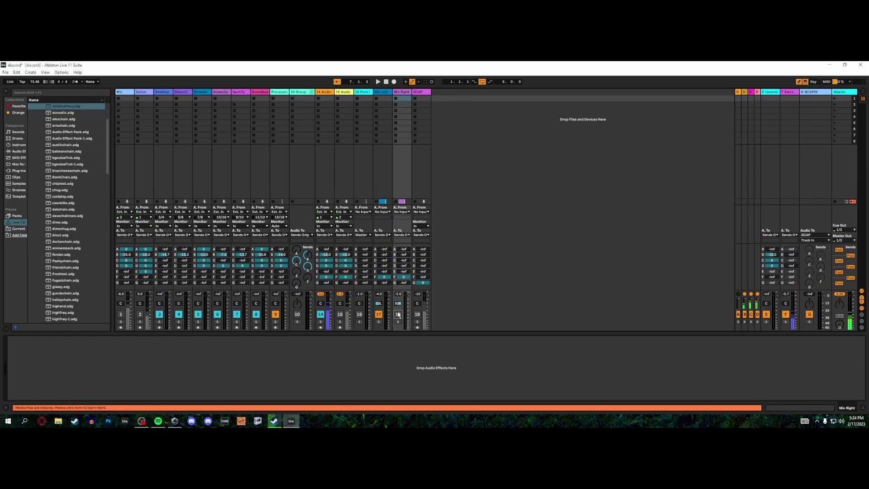
{"action": "left_click", "coordinate": [398, 314]}
{"action": "left_click_drag", "start_coordinate": [385, 255], "coordinate": [385, 256]}
{"action": "left_click_drag", "start_coordinate": [403, 255], "coordinate": [403, 259]}
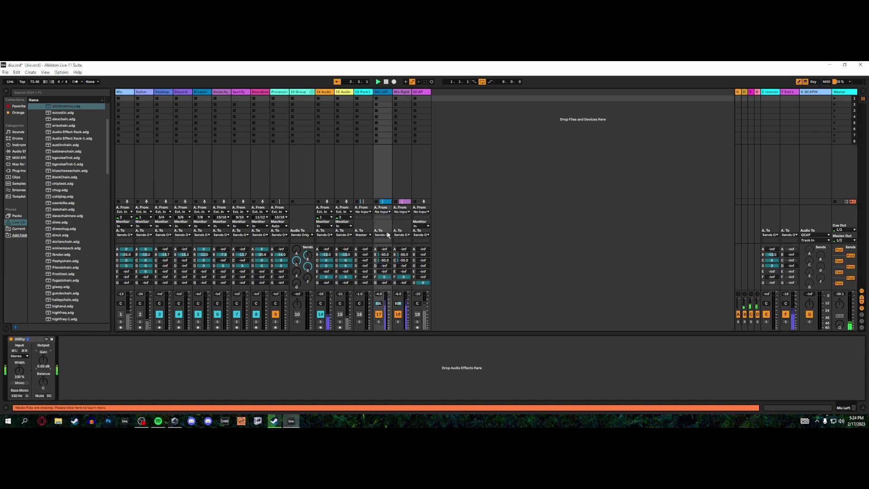
{"action": "left_click", "coordinate": [386, 81]}
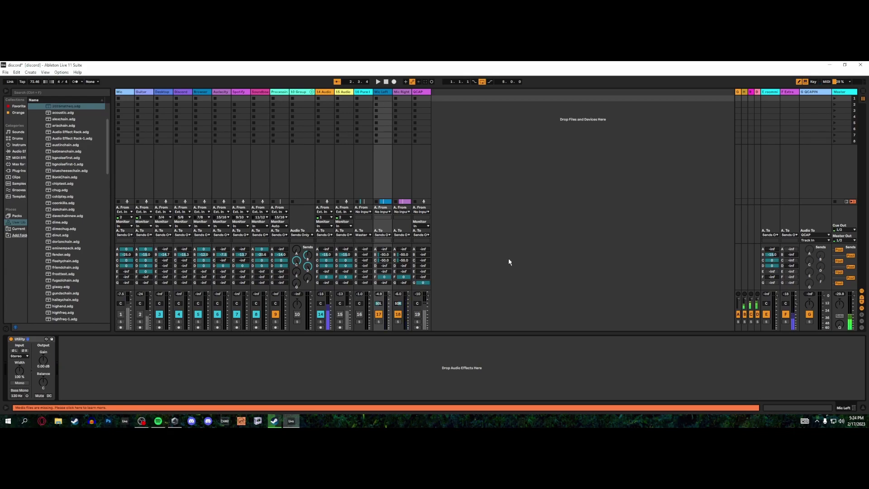
- Open the SPAN analyzer from the F-Extra return track, move its window clear of the mixer tracks, and start playback
{"action": "left_click", "coordinate": [783, 159]}
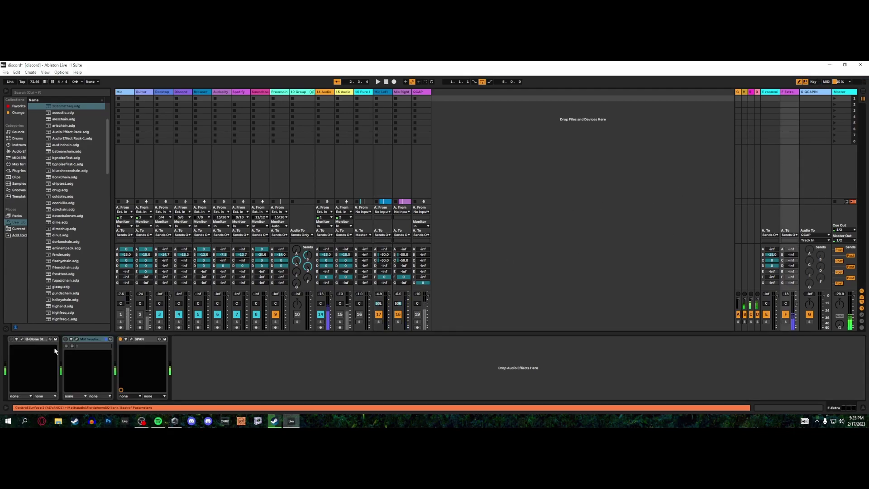
{"action": "left_click", "coordinate": [69, 343]}
{"action": "left_click", "coordinate": [132, 339]}
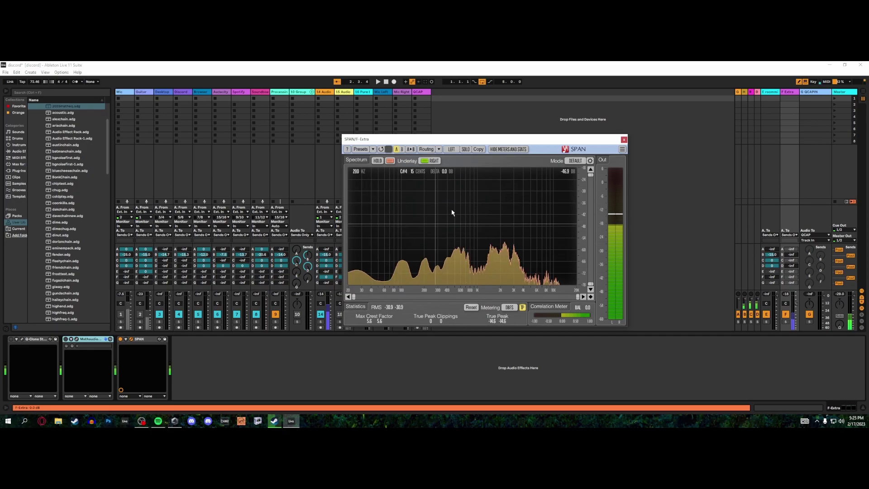
{"action": "left_click_drag", "start_coordinate": [490, 136], "coordinate": [565, 131]}
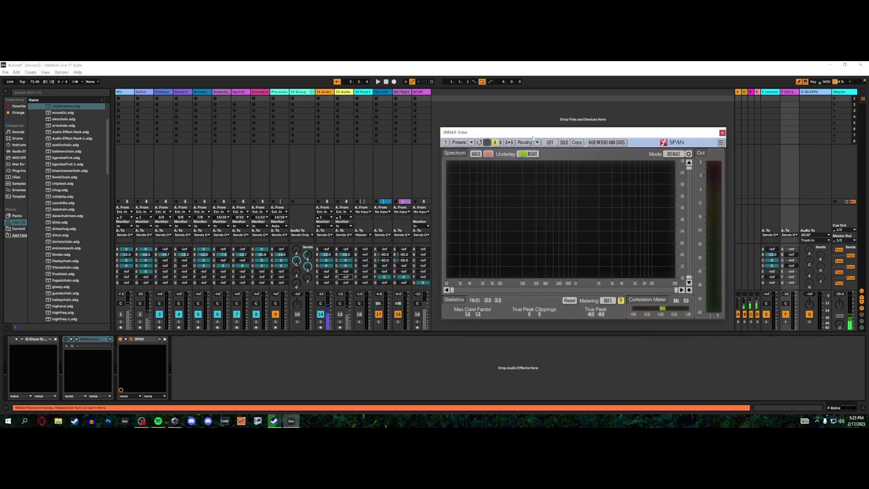
{"action": "left_click", "coordinate": [378, 82]}
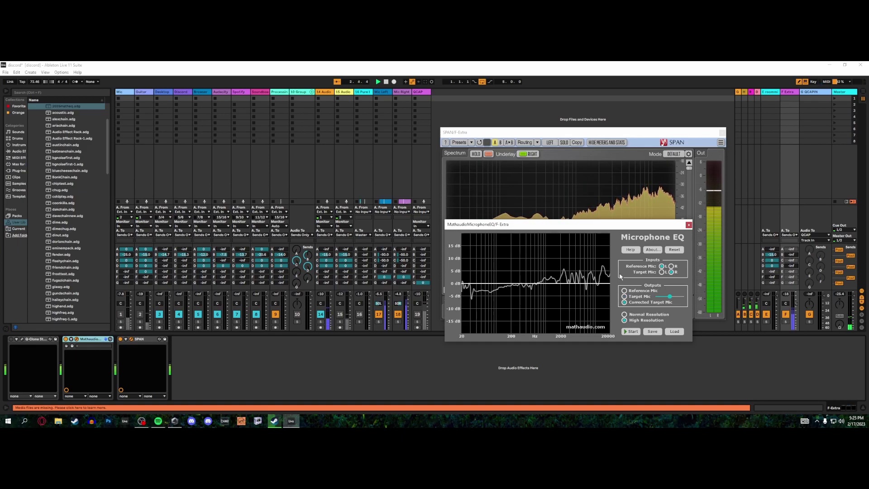
- Copy the MathAudio Microphone EQ device from the F-Extra return track and reselect that return track
{"action": "right_click", "coordinate": [87, 338]}
{"action": "left_click", "coordinate": [97, 260]}
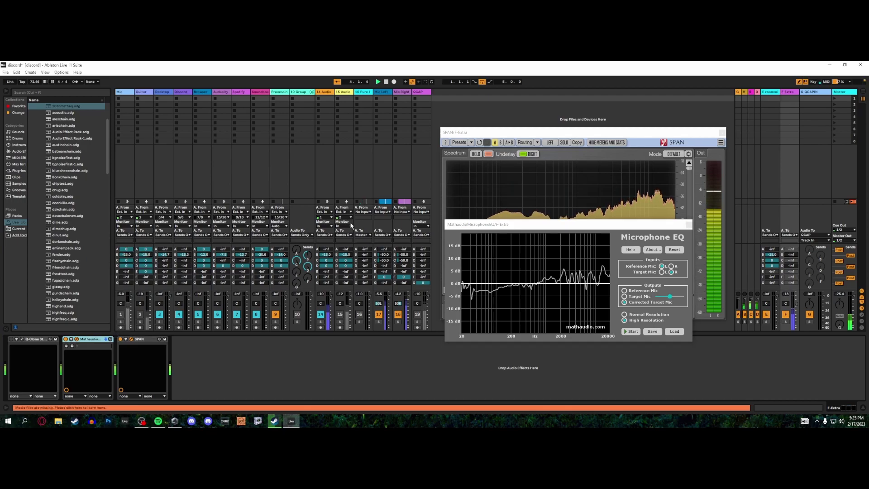
{"action": "left_click", "coordinate": [808, 151]}
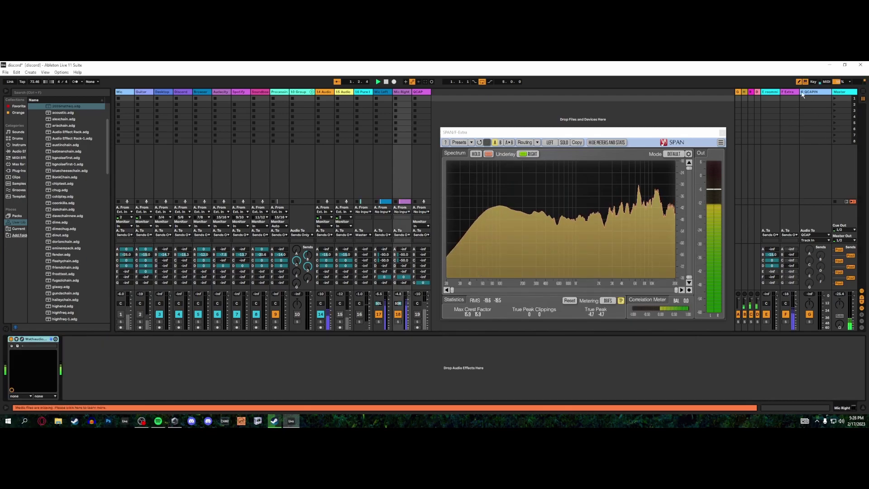
{"action": "left_click", "coordinate": [792, 92]}
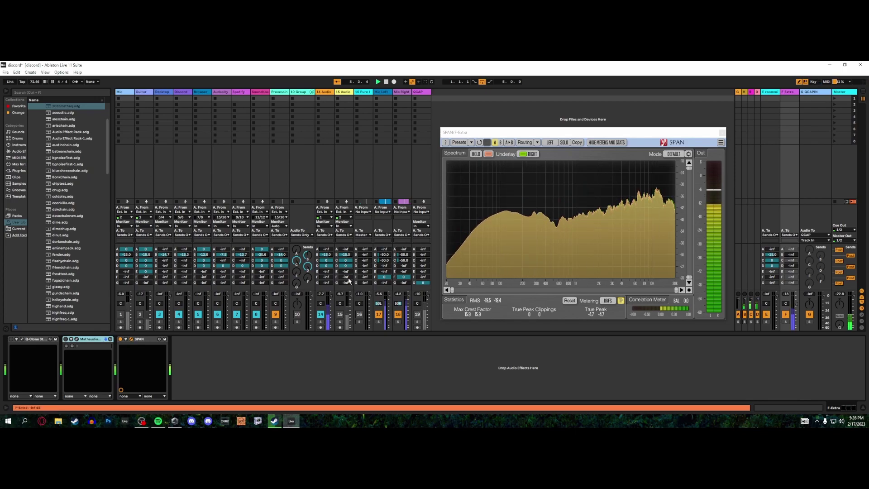
- Turn on and open the Microphone EQ on F-Extra, run a new measurement of the playing audio, and bypass the device
{"action": "left_click", "coordinate": [66, 338]}
{"action": "left_click", "coordinate": [76, 338]}
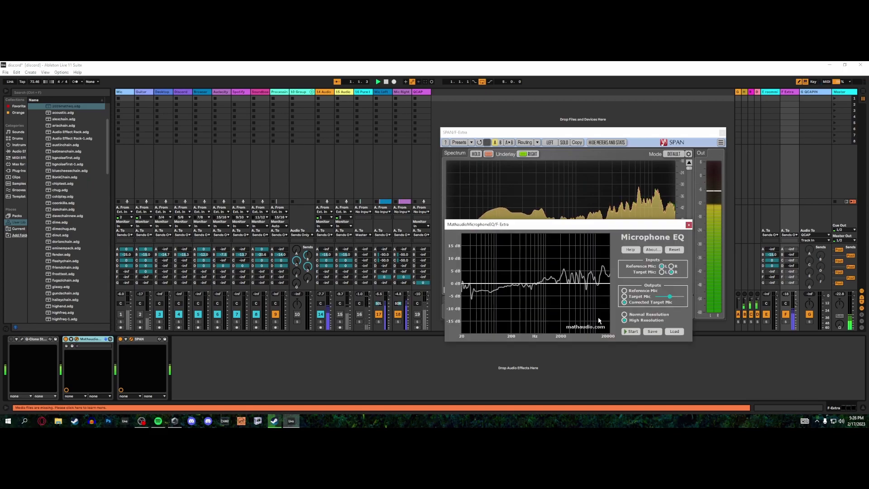
{"action": "left_click", "coordinate": [630, 331]}
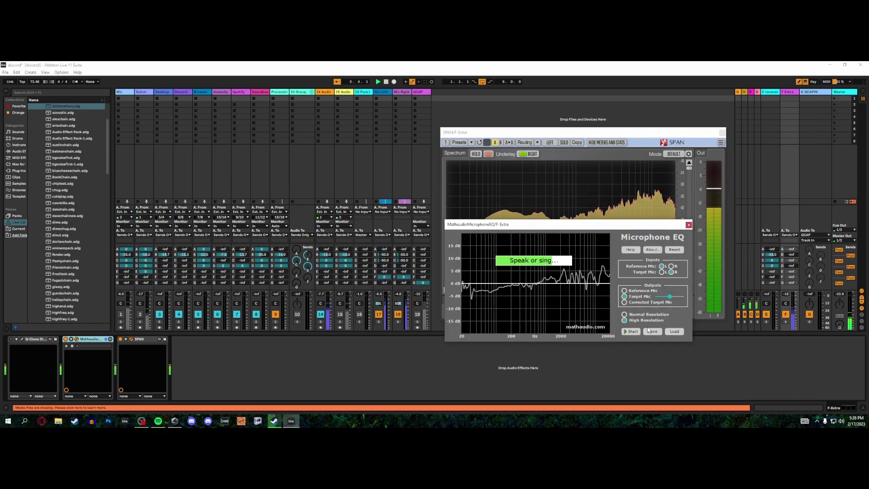
{"action": "left_click", "coordinate": [66, 345]}
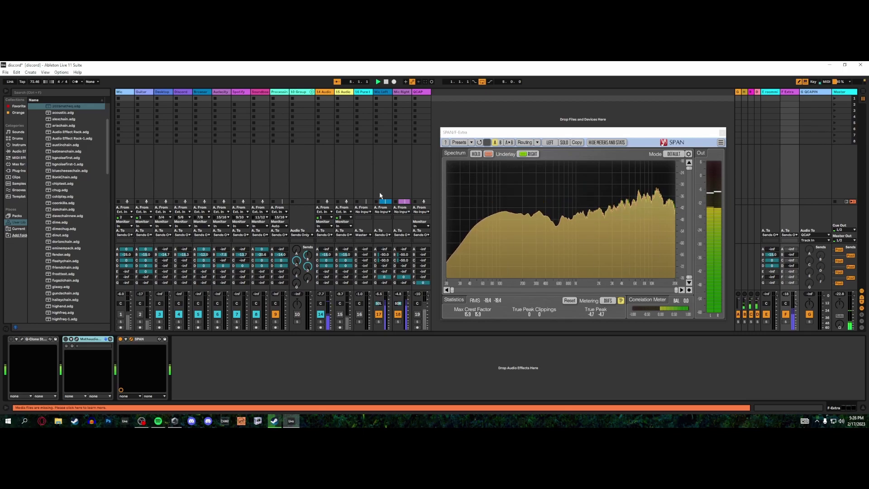
- Close the SPAN window, group the two Microphone EQ devices on Mic Right into a rack, and place a copy on 14 Audio
{"action": "left_click", "coordinate": [387, 181]}
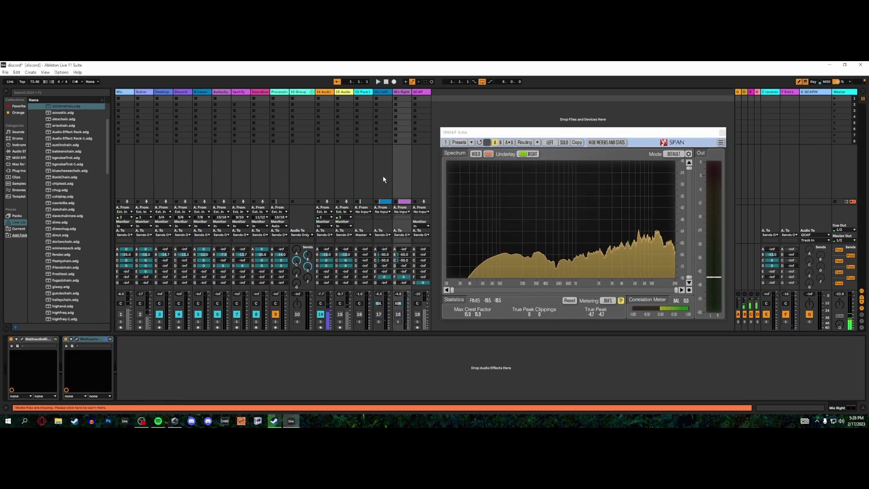
{"action": "left_click", "coordinate": [401, 178]}
{"action": "left_click", "coordinate": [721, 132]}
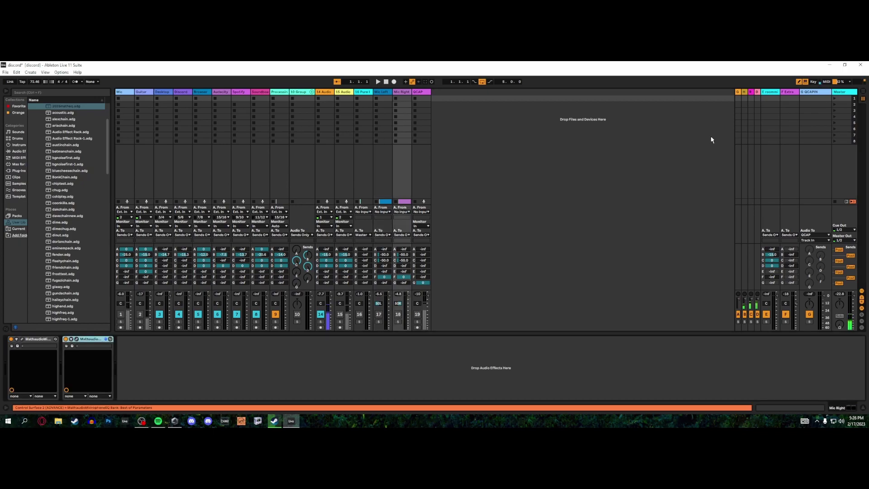
{"action": "right_click", "coordinate": [37, 339]}
{"action": "left_click", "coordinate": [45, 371]}
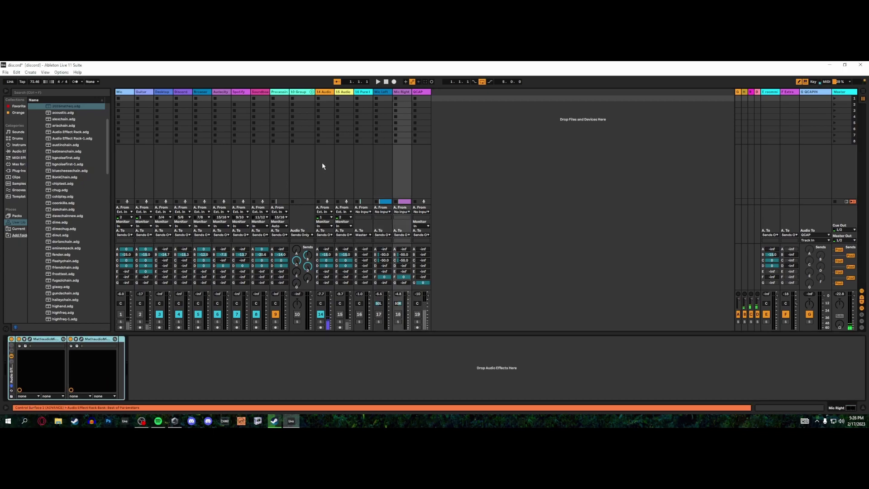
{"action": "left_click", "coordinate": [323, 166]}
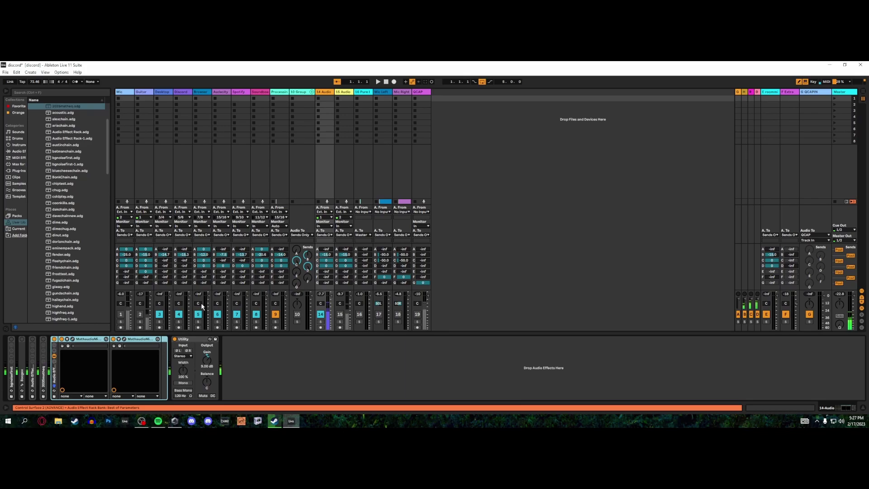
- Switch between the 15 Audio and 14 Audio tracks to compare them, and set the Utility gain on 14 Audio to 6 dB
{"action": "left_click", "coordinate": [341, 315]}
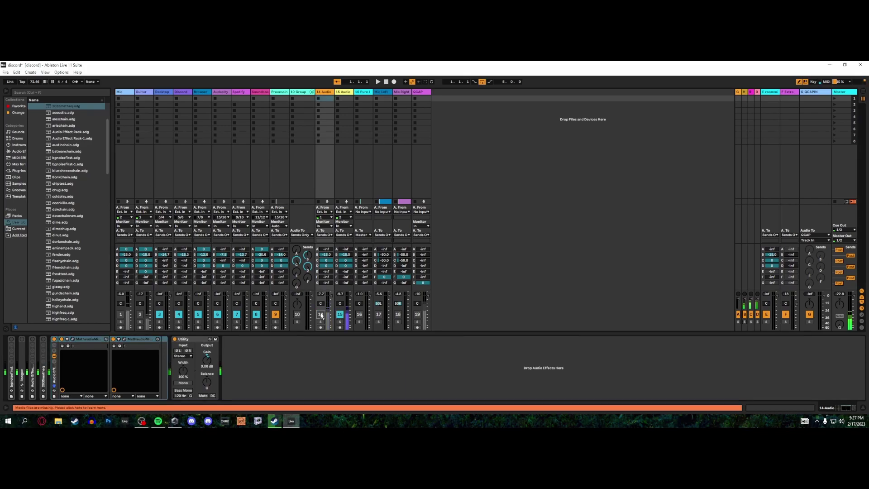
{"action": "left_click", "coordinate": [320, 314]}
{"action": "left_click_drag", "start_coordinate": [206, 359], "coordinate": [207, 366]}
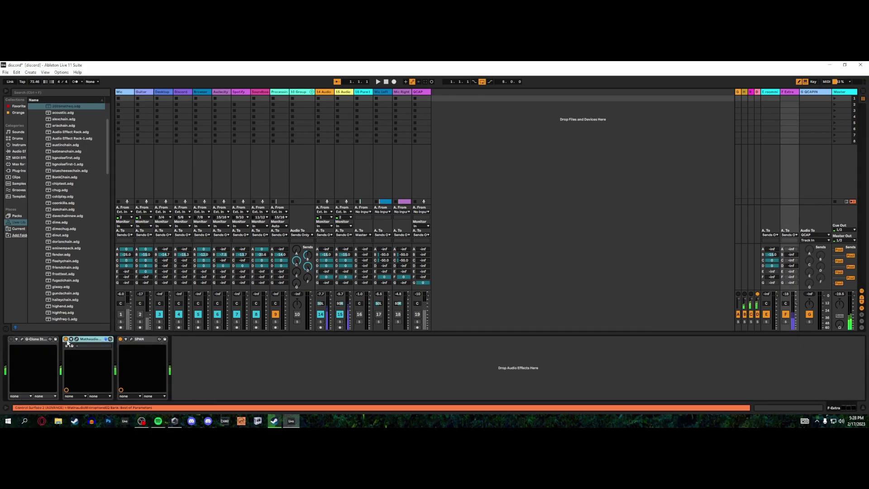
- Open SPAN and Microphone EQ on F-Extra, set the target mic to L with R as reference, and run a measurement
{"action": "left_click", "coordinate": [131, 339]}
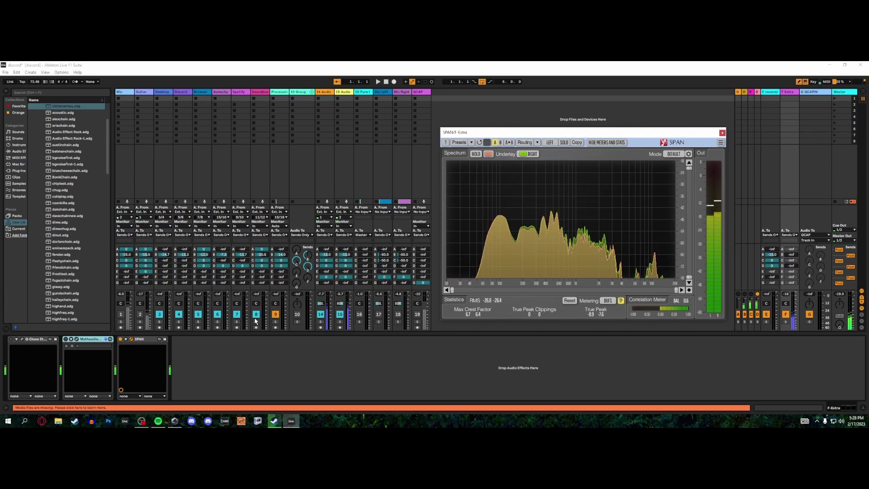
{"action": "left_click", "coordinate": [77, 339]}
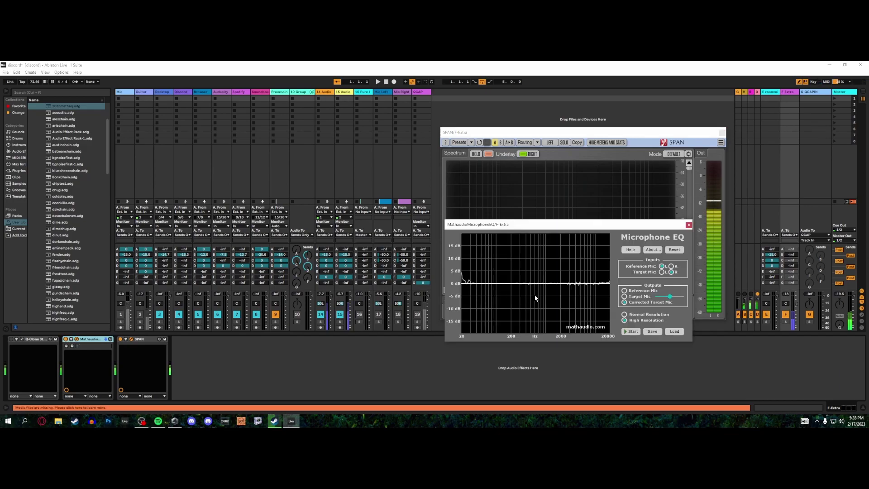
{"action": "left_click", "coordinate": [661, 272]}
{"action": "left_click", "coordinate": [632, 331]}
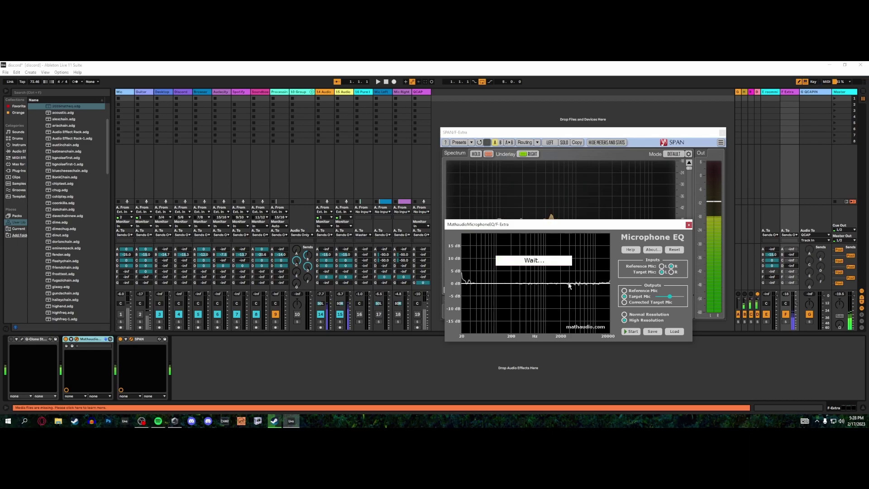
- Copy the measured Microphone EQ from F-Extra to 14 Audio and move it into the rack after the two existing EQs
{"action": "left_click", "coordinate": [795, 94]}
{"action": "right_click", "coordinate": [89, 339]}
{"action": "left_click", "coordinate": [116, 264]}
{"action": "left_click", "coordinate": [324, 159]}
{"action": "right_click", "coordinate": [180, 338]}
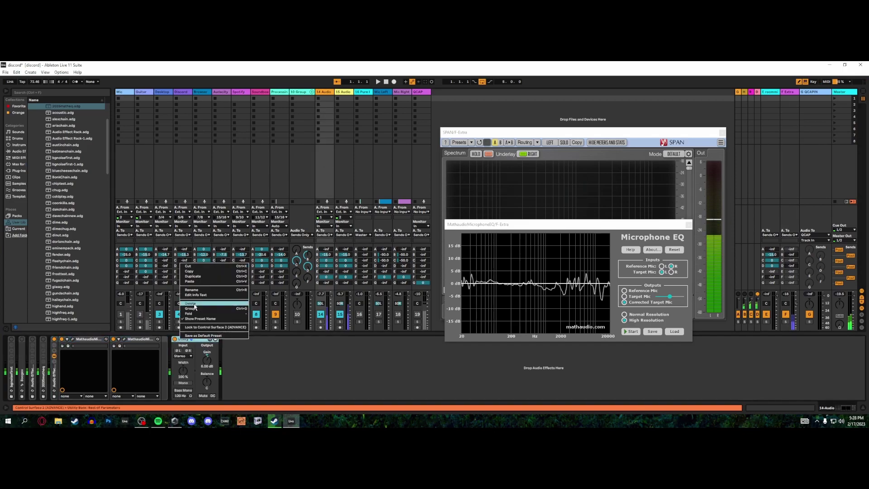
{"action": "left_click", "coordinate": [195, 281]}
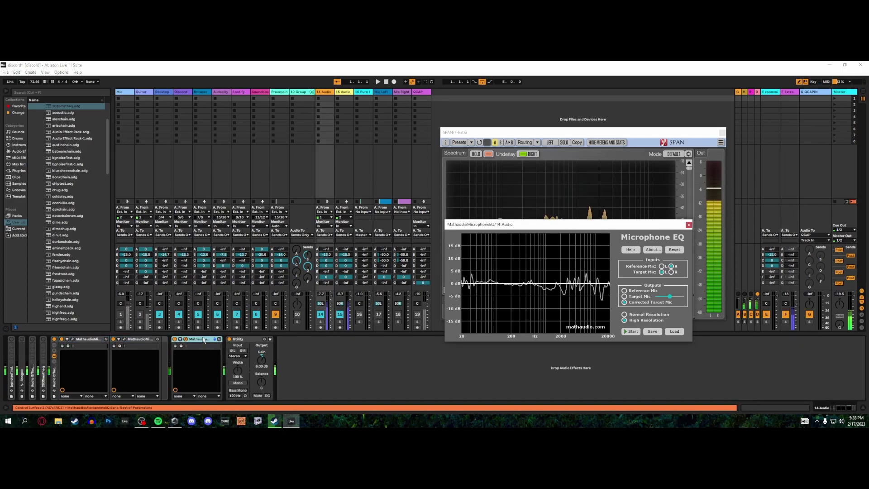
{"action": "left_click_drag", "start_coordinate": [203, 339], "coordinate": [164, 340]}
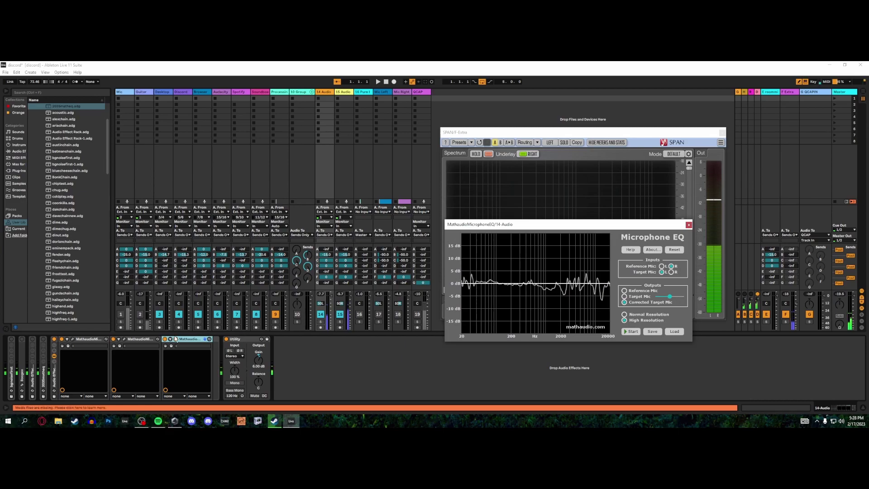
- Remeasure the mics with the F-Extra Microphone EQ and paste a copy into the 14 Audio chain before the Utility
{"action": "left_click", "coordinate": [632, 331]}
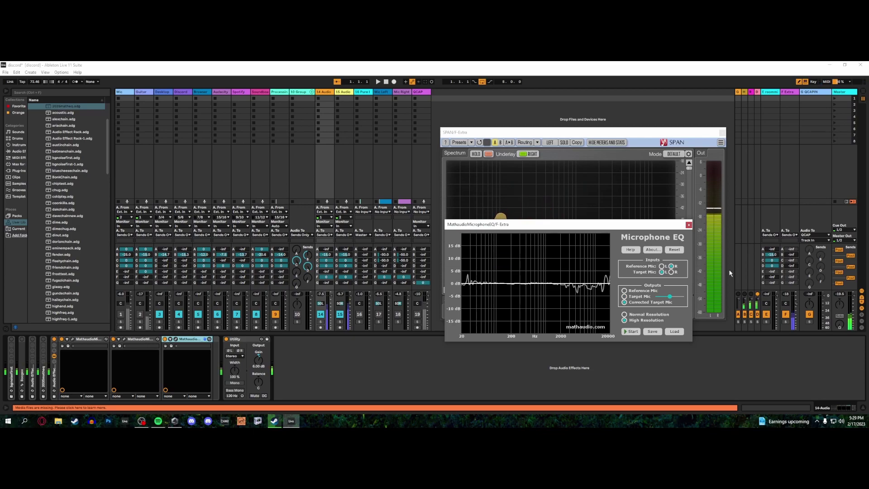
{"action": "left_click", "coordinate": [786, 93]}
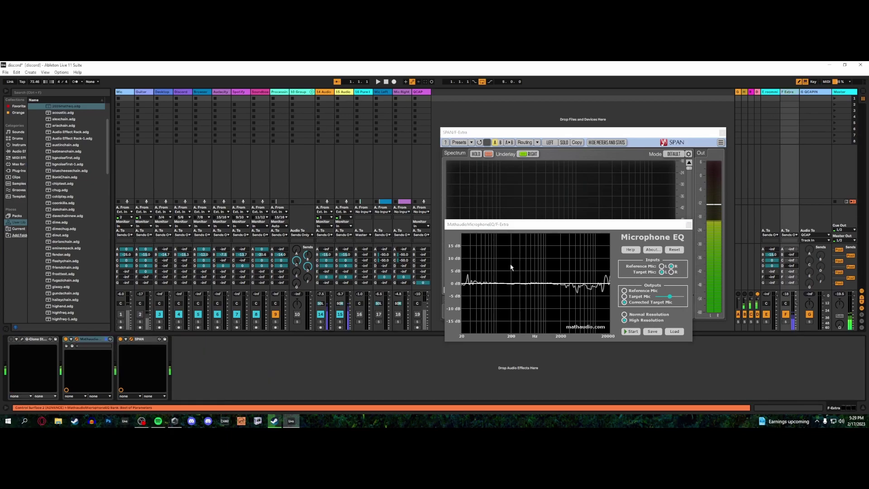
{"action": "right_click", "coordinate": [92, 339]}
{"action": "left_click", "coordinate": [108, 263]}
{"action": "left_click", "coordinate": [319, 183]}
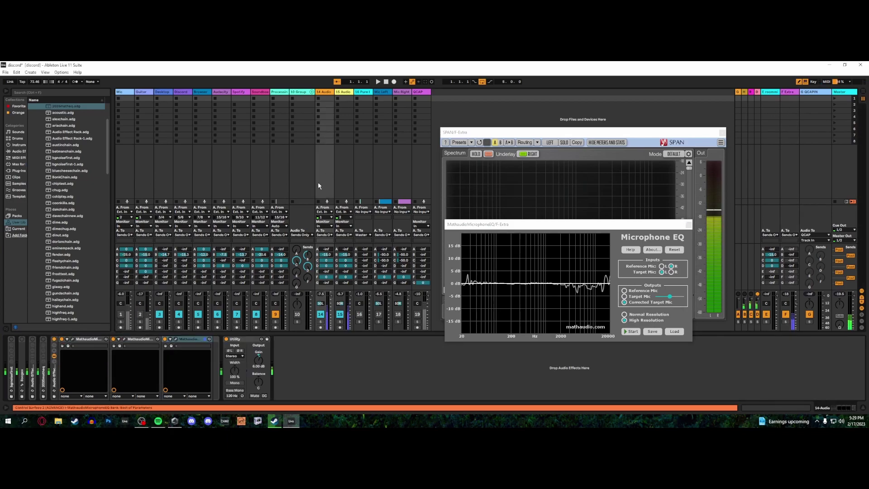
{"action": "right_click", "coordinate": [241, 340]}
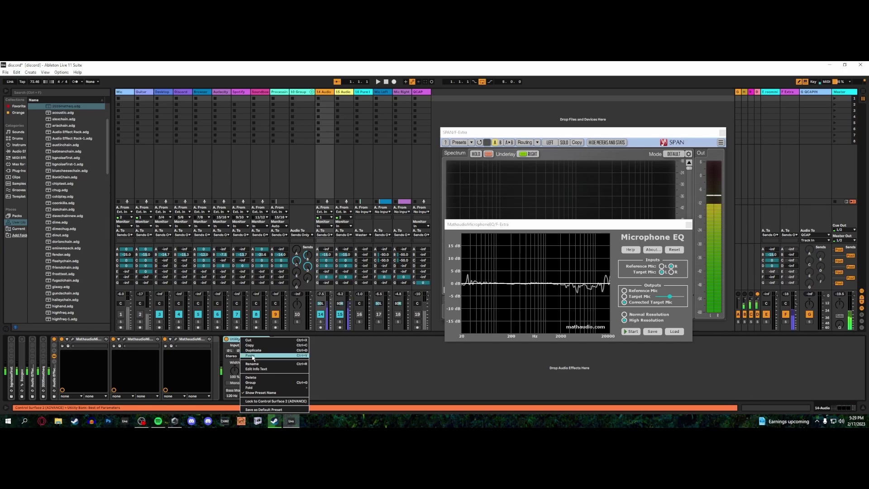
{"action": "left_click", "coordinate": [249, 356]}
- Run one more mic measurement on F-Extra and add a copy of that Microphone EQ as the fifth on 14 Audio
{"action": "left_click", "coordinate": [632, 332]}
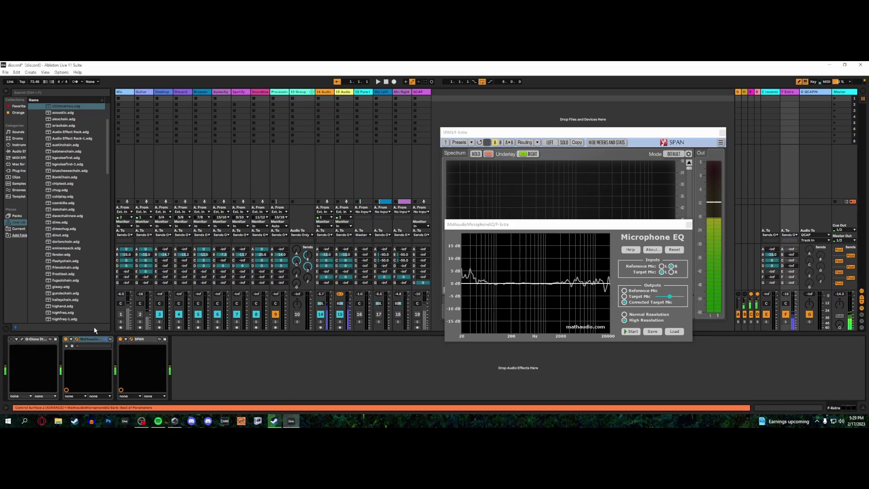
{"action": "right_click", "coordinate": [90, 340]}
{"action": "left_click", "coordinate": [105, 264]}
{"action": "left_click", "coordinate": [338, 175]}
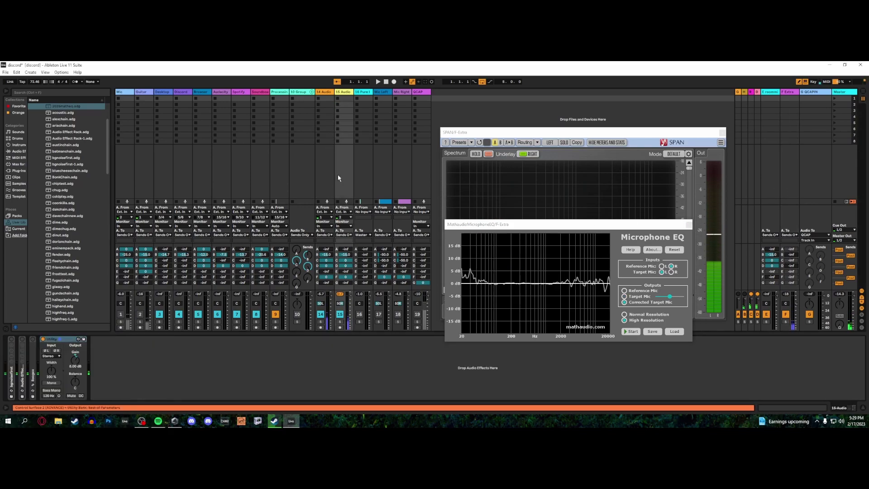
{"action": "left_click", "coordinate": [319, 180]}
{"action": "right_click", "coordinate": [297, 342]}
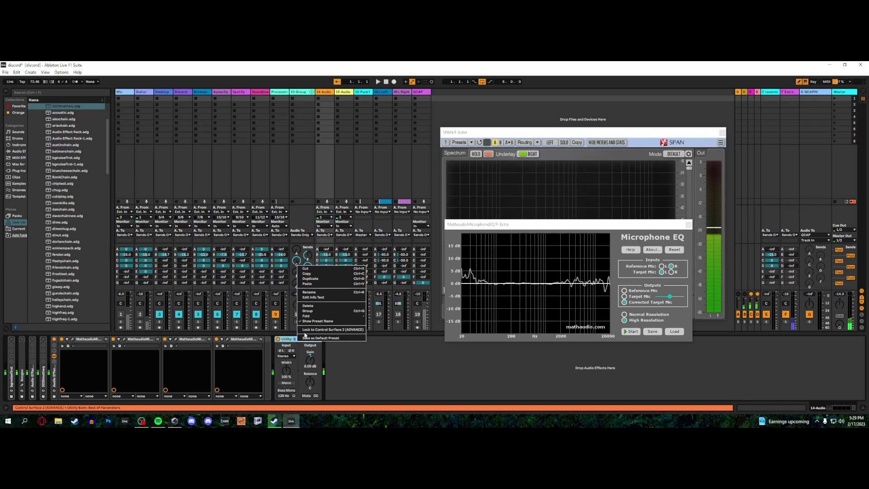
{"action": "left_click", "coordinate": [310, 280]}
- Measure the mics again with the F-Extra Microphone EQ, then close its window to inspect the SPAN spectrum
{"action": "left_click", "coordinate": [627, 333]}
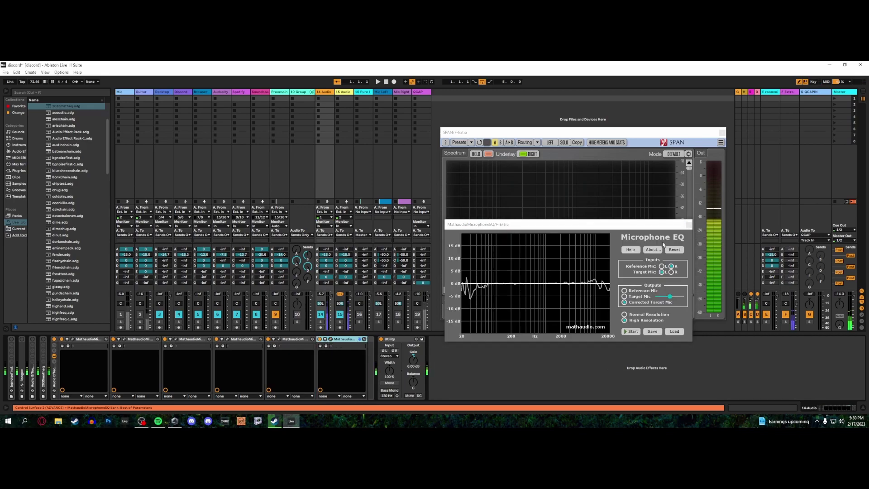
{"action": "left_click", "coordinate": [689, 225]}
{"action": "left_click", "coordinate": [788, 92]}
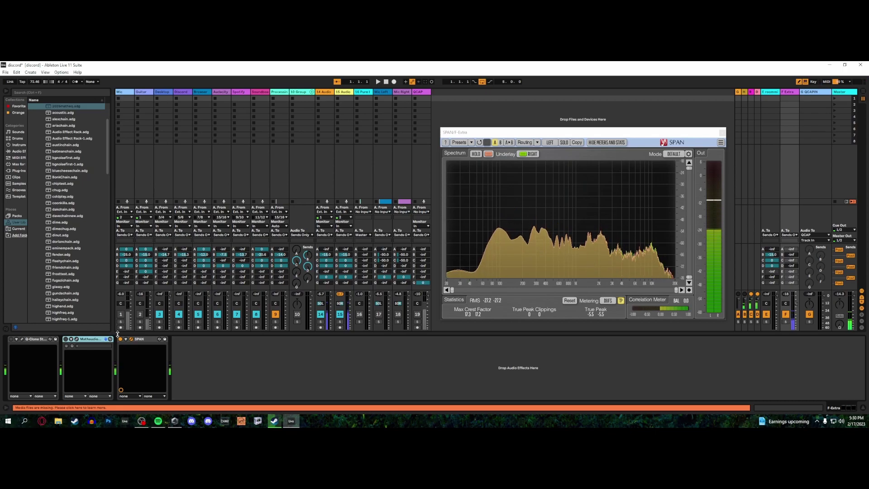
- Reopen Microphone EQ on F-Extra, remeasure the mics, and add a copy as the seventh EQ on 14 Audio, inside the rack before the Utility
{"action": "left_click", "coordinate": [78, 339]}
{"action": "left_click", "coordinate": [631, 332]}
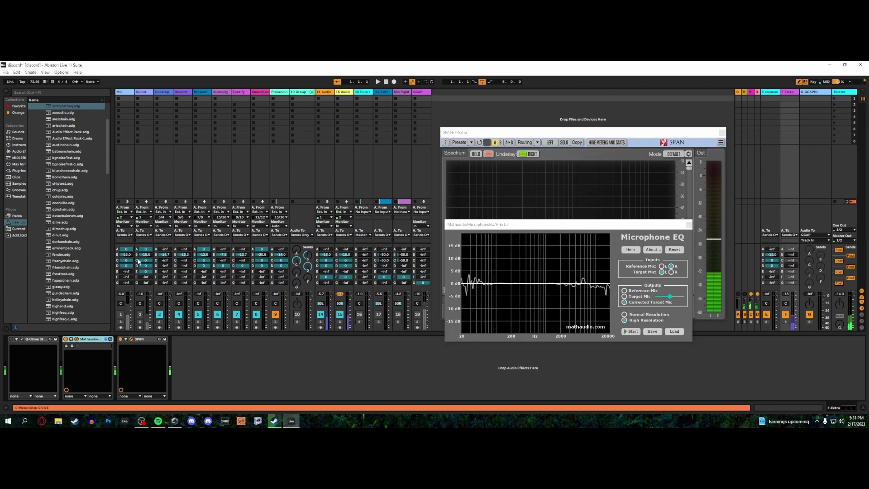
{"action": "left_click", "coordinate": [319, 159]}
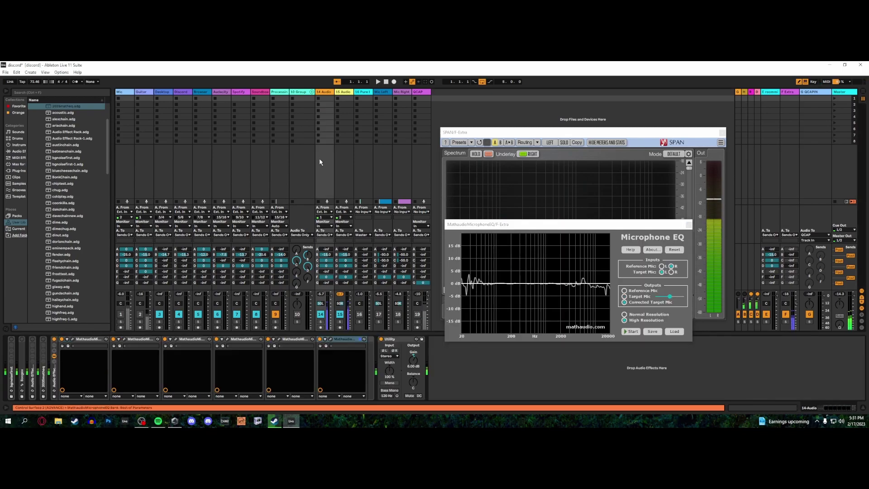
{"action": "left_click", "coordinate": [120, 342], "text": "alt"}
{"action": "right_click", "coordinate": [125, 339]}
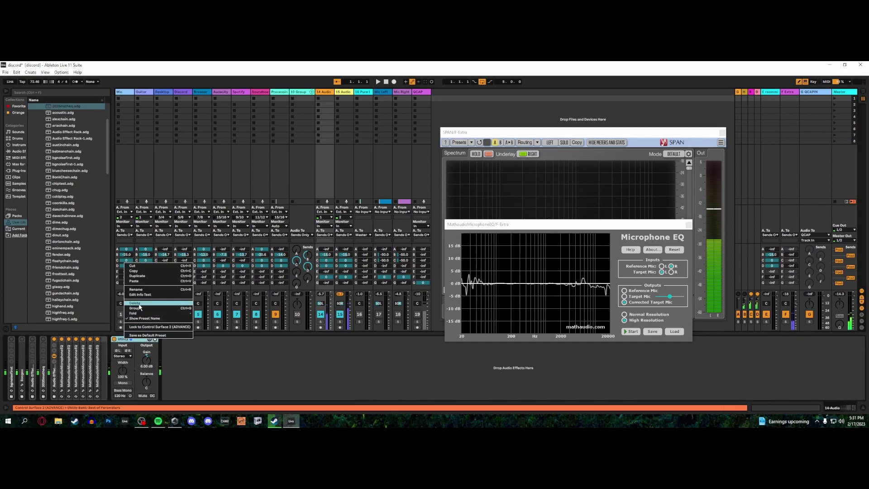
{"action": "left_click", "coordinate": [135, 281]}
{"action": "left_click_drag", "start_coordinate": [141, 339], "coordinate": [103, 341]}
{"action": "key", "text": "ctrl+z"}
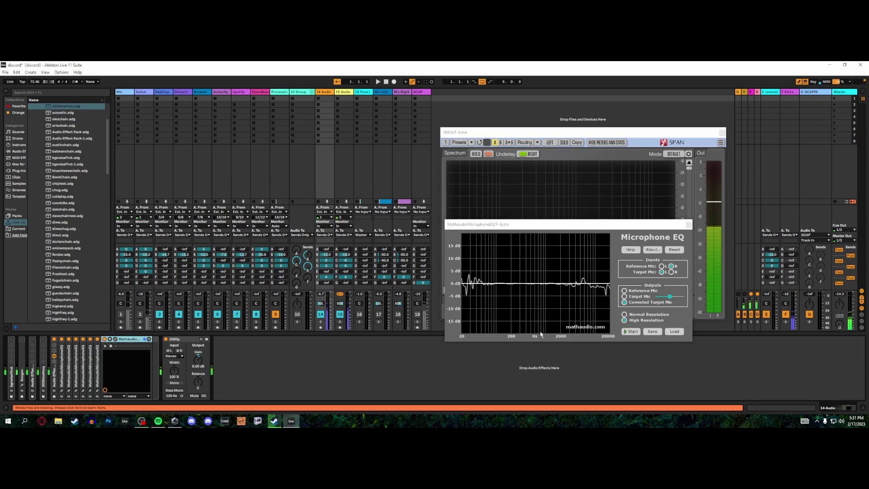
- Run another mic measurement and copy the F-Extra Microphone EQ into the 14 Audio rack as the eighth EQ
{"action": "left_click", "coordinate": [630, 332]}
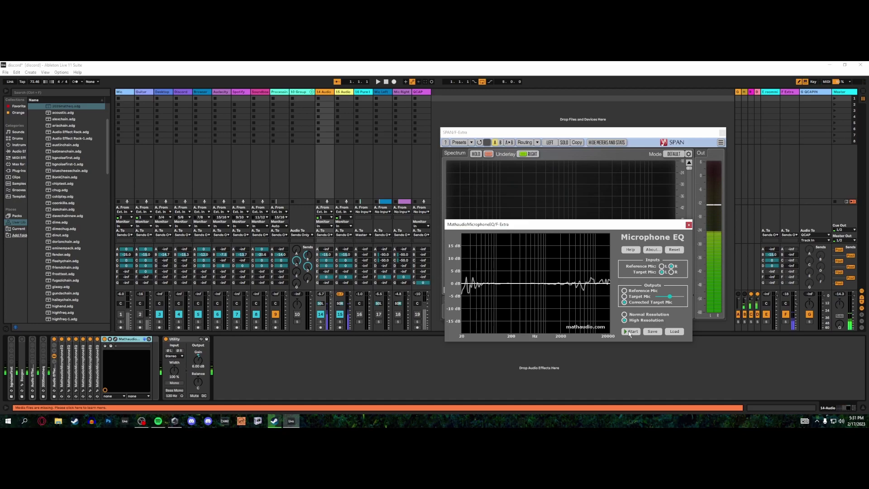
{"action": "left_click", "coordinate": [788, 92]}
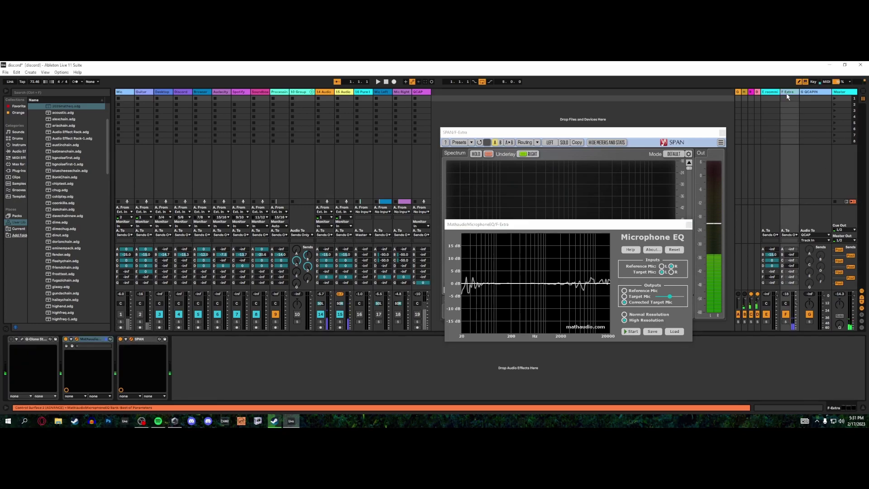
{"action": "right_click", "coordinate": [86, 339]}
{"action": "left_click", "coordinate": [102, 260]}
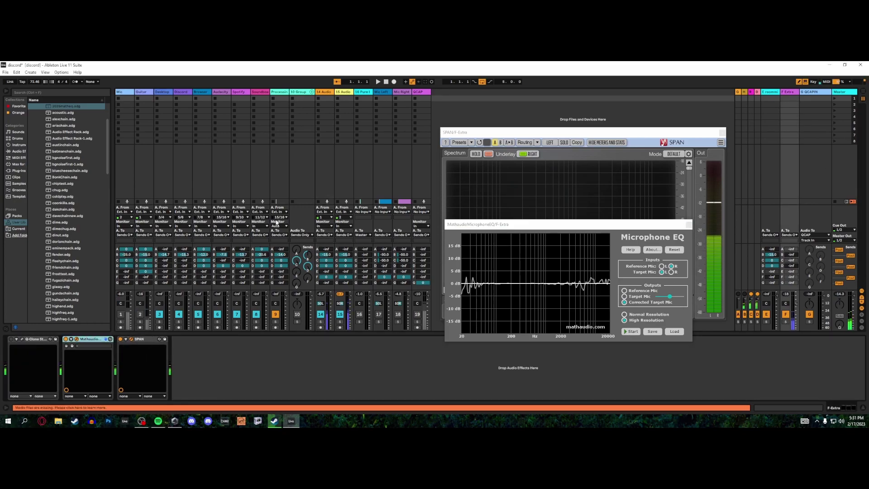
{"action": "left_click", "coordinate": [324, 180]}
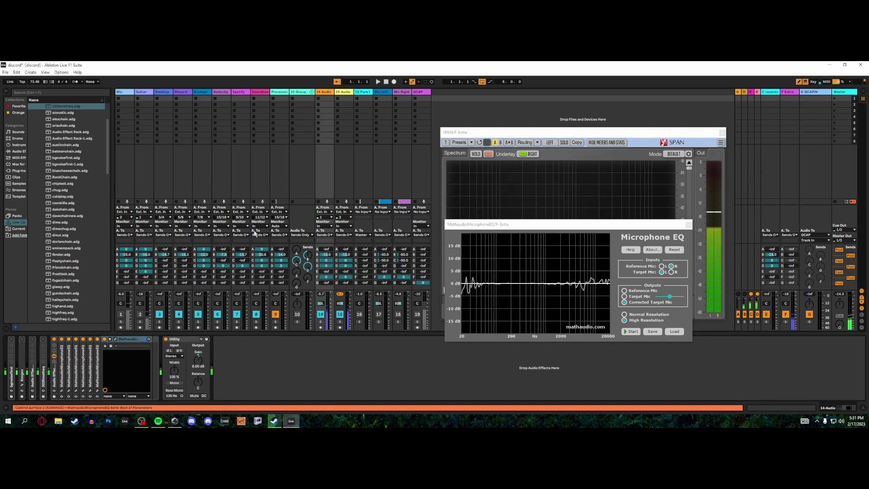
{"action": "right_click", "coordinate": [172, 341]}
{"action": "left_click", "coordinate": [180, 319]}
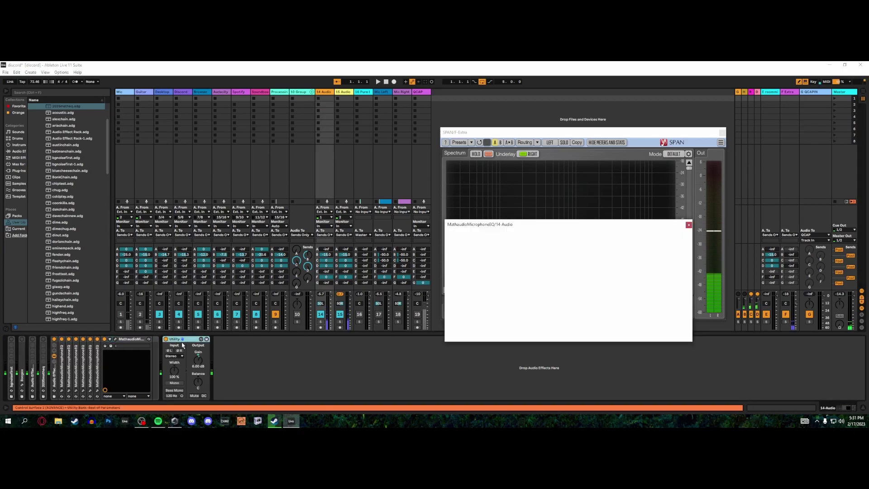
{"action": "left_click_drag", "start_coordinate": [180, 339], "coordinate": [153, 341]}
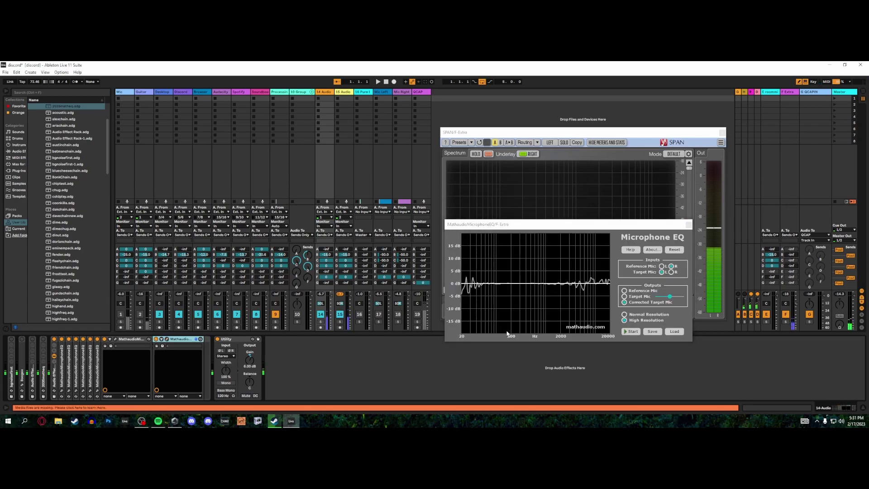
- Measure the mics once more and place a copy of the F-Extra Microphone EQ in the 14 Audio rack as the ninth EQ
{"action": "left_click", "coordinate": [632, 332]}
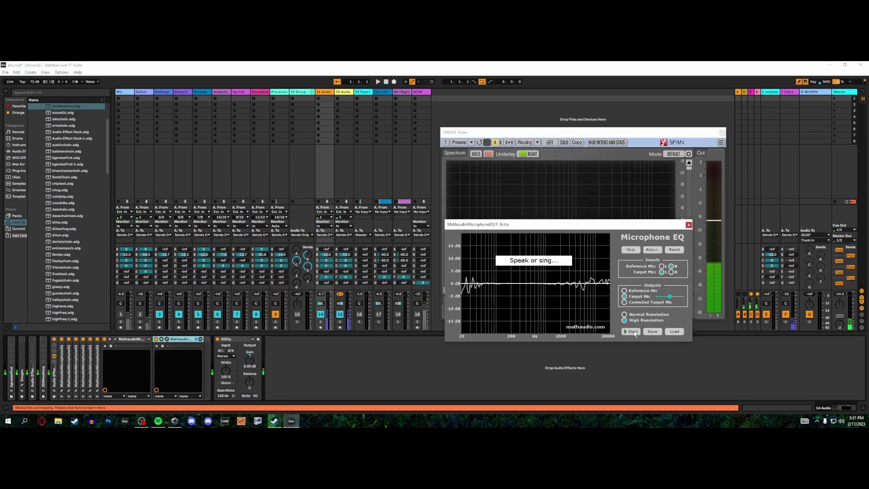
{"action": "left_click", "coordinate": [788, 163]}
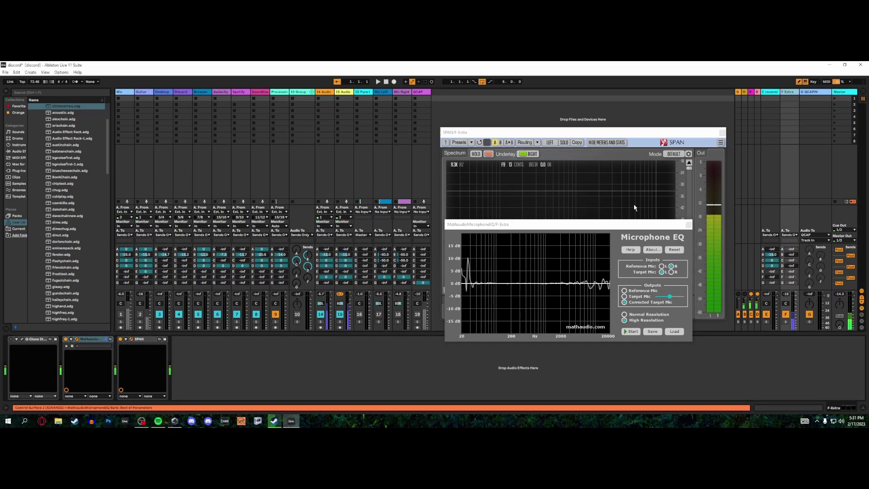
{"action": "right_click", "coordinate": [93, 342]}
{"action": "left_click", "coordinate": [104, 260]}
{"action": "left_click", "coordinate": [320, 183]}
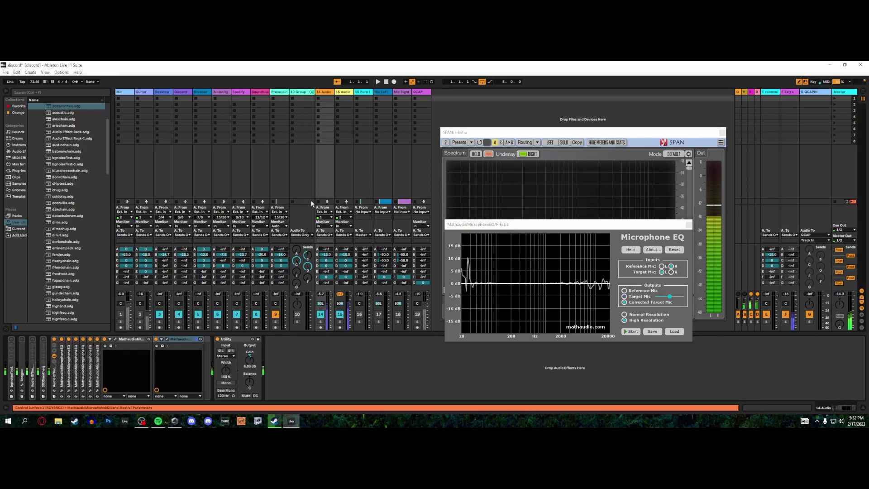
{"action": "right_click", "coordinate": [218, 346]}
{"action": "left_click", "coordinate": [238, 284]}
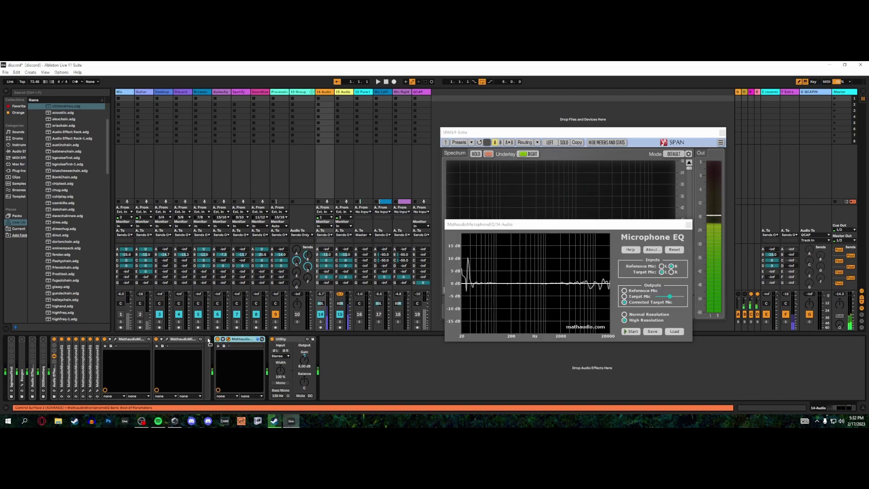
{"action": "left_click_drag", "start_coordinate": [207, 341], "coordinate": [203, 340]}
- Turn off the Microphone EQ device on F-Extra to compare the two mics' uncorrected spectra in SPAN
{"action": "left_click", "coordinate": [788, 163]}
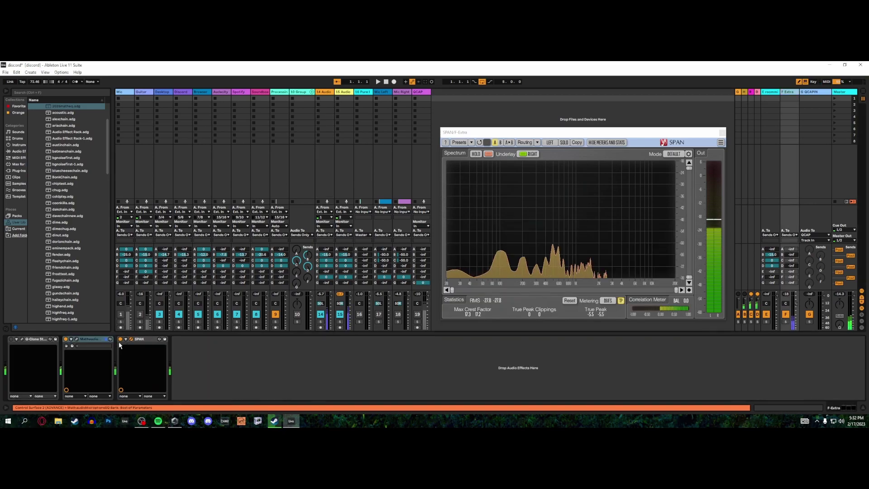
{"action": "left_click", "coordinate": [70, 340]}
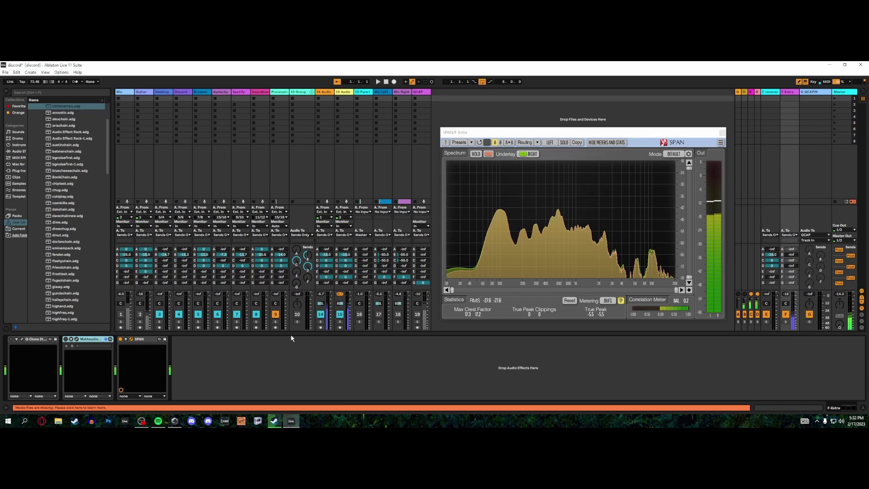
- Toggle the 14 Audio and 15 Audio tracks on and off to compare the corrected mic with the reference by ear
{"action": "left_click", "coordinate": [348, 166]}
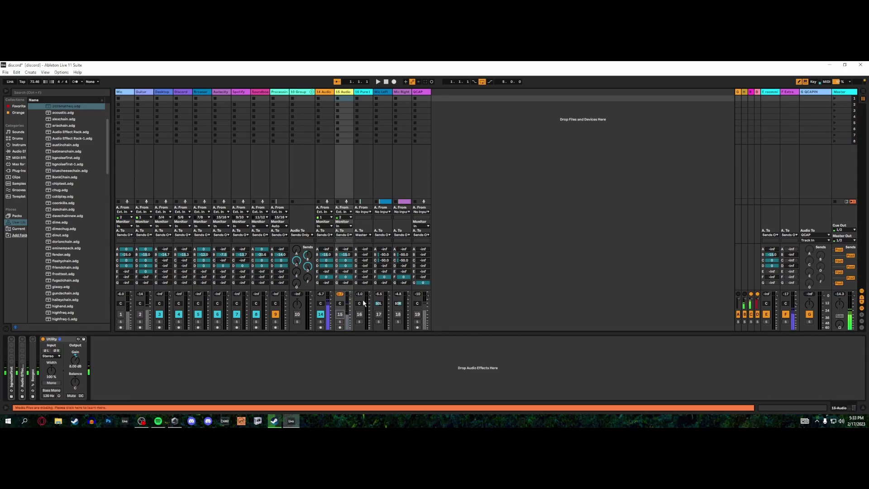
{"action": "left_click", "coordinate": [321, 314]}
{"action": "left_click", "coordinate": [340, 315]}
{"action": "key", "text": "0"}
{"action": "key", "text": "0"}
{"action": "key", "text": "0"}
{"action": "key", "text": "0"}
{"action": "key", "text": "0"}
{"action": "key", "text": "0"}
{"action": "key", "text": "0"}
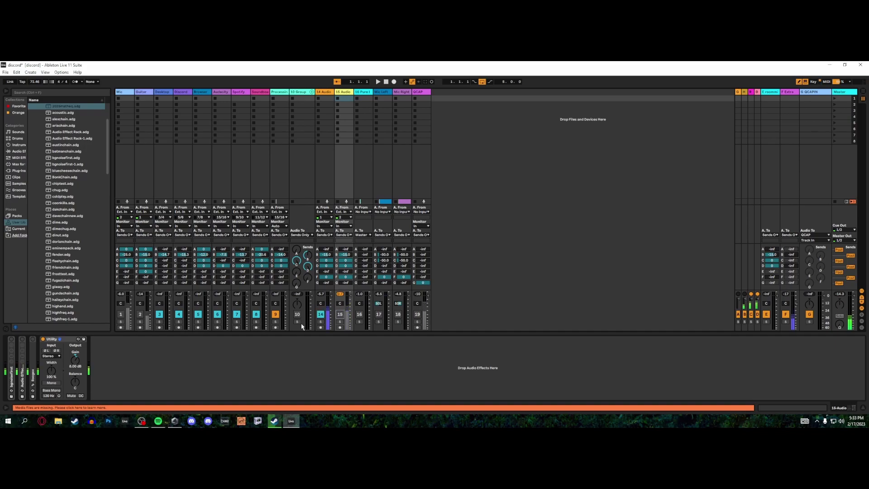